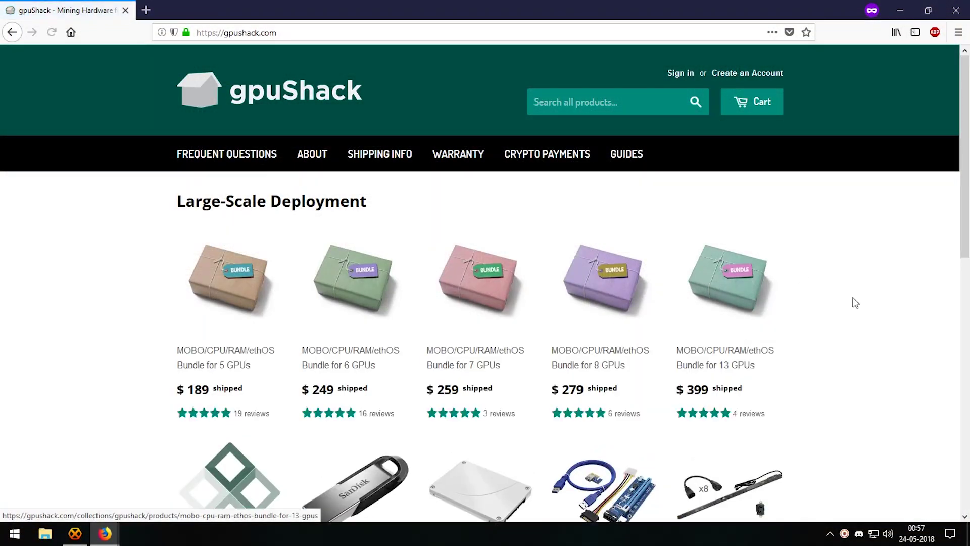
pyautogui.scroll(-2, 884, 353)
pyautogui.scroll(-2, 884, 353)
pyautogui.scroll(4, 883, 353)
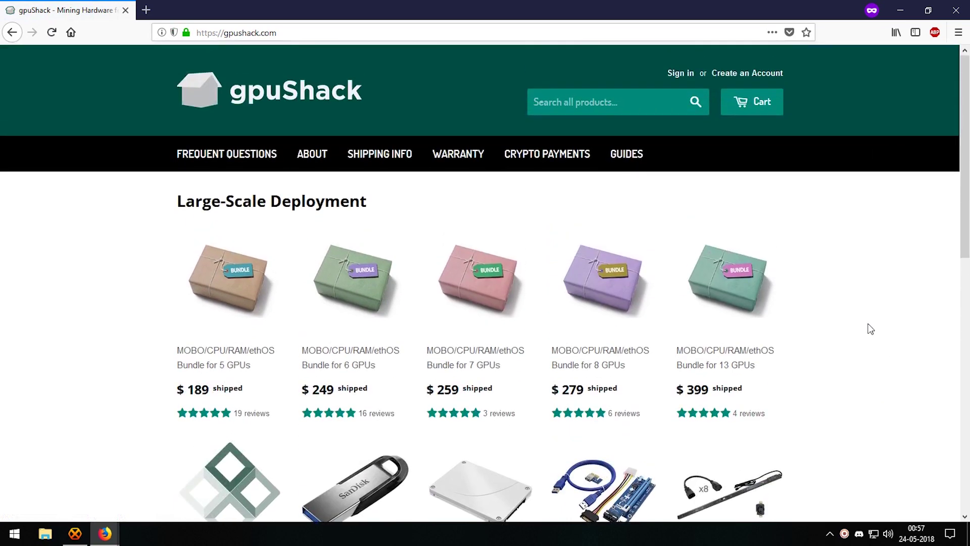
# Step: Open gpuShack's Create an Account page in a new tab from Sign in
pyautogui.click(683, 77)
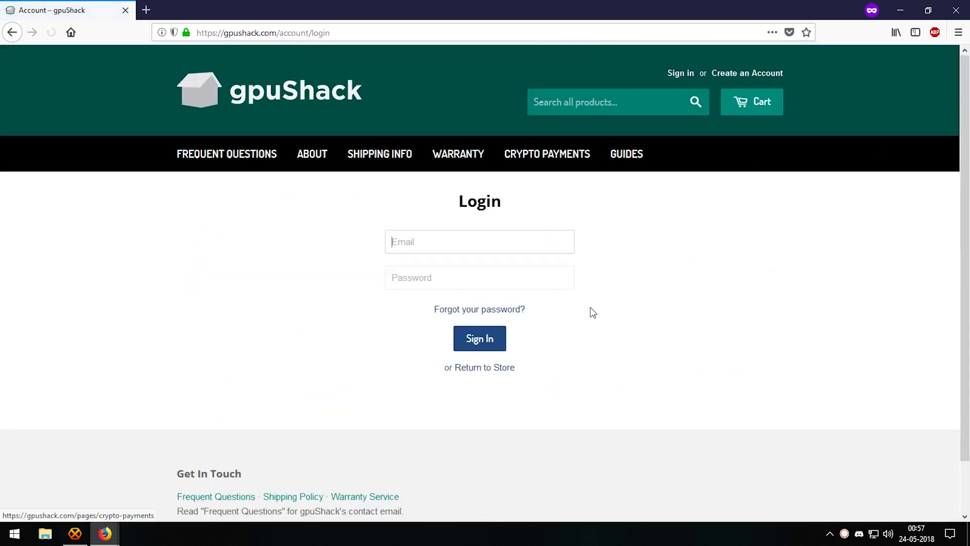
pyautogui.scroll(-2, 534, 353)
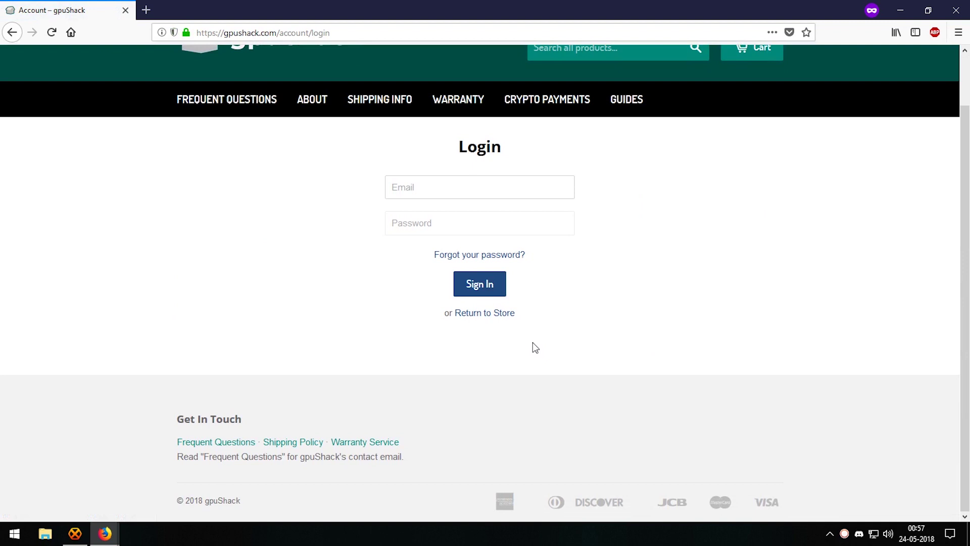
pyautogui.scroll(2, 536, 341)
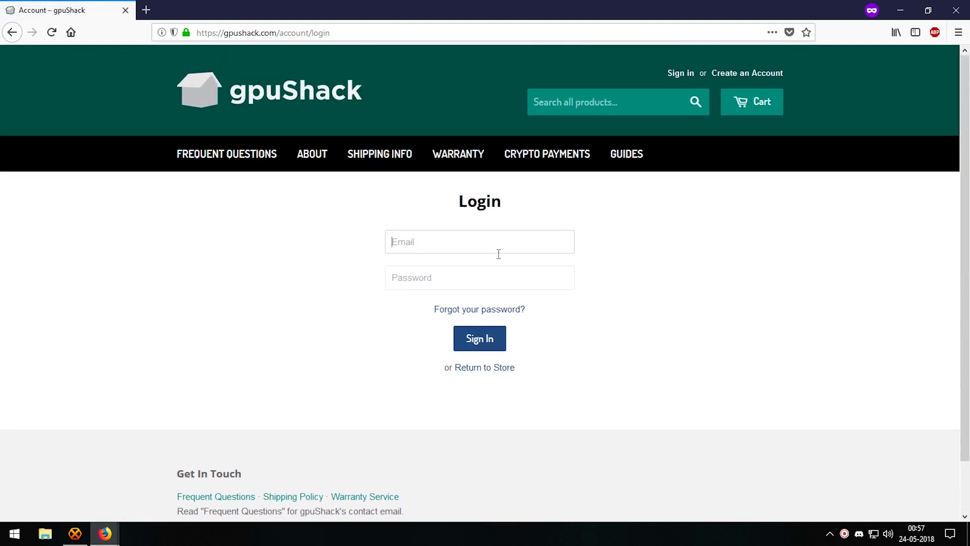
pyautogui.rightClick(743, 72)
pyautogui.click(755, 81)
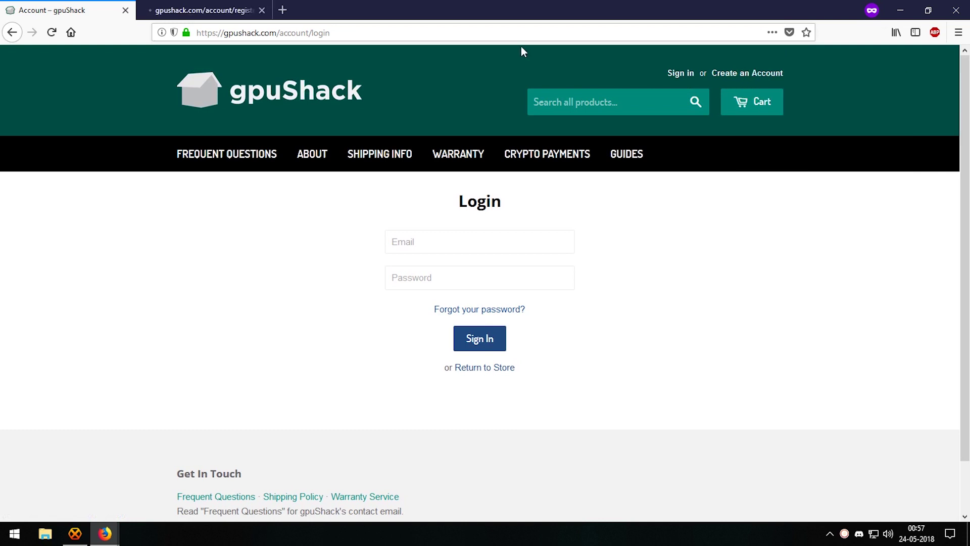
pyautogui.click(221, 10)
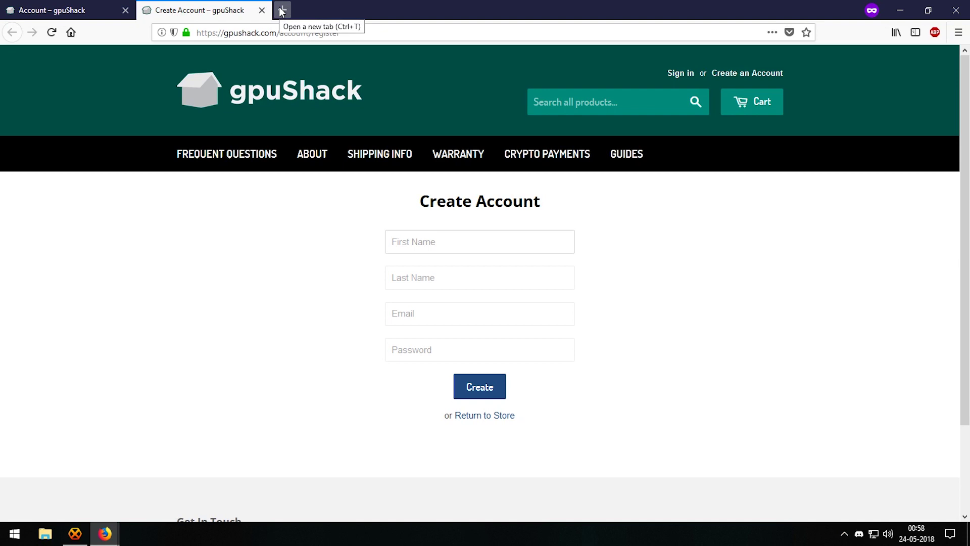
pyautogui.write('Virus')
# Step: Fill in name Virus HQ, email and password, and submit the registration
pyautogui.press('Tab')
pyautogui.write('HQ')
pyautogui.press('Tab')
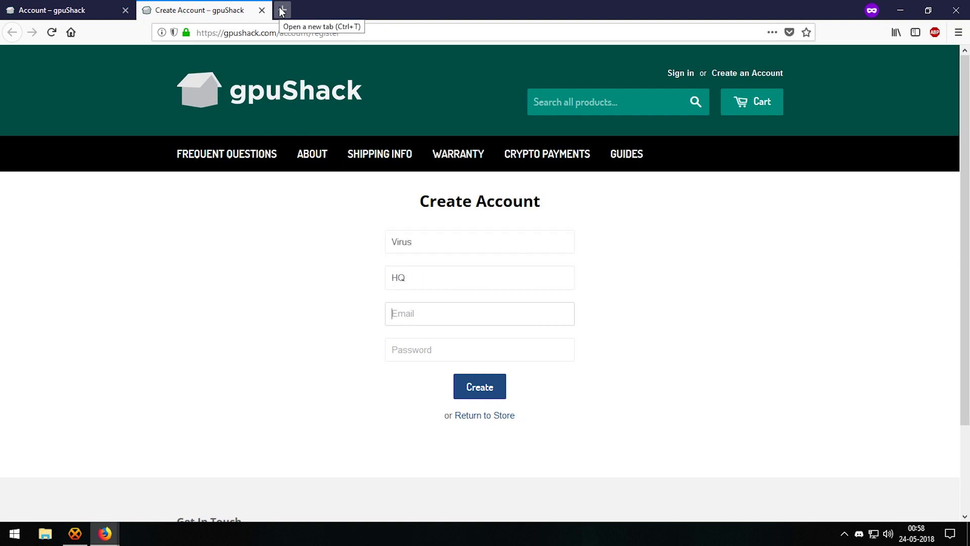
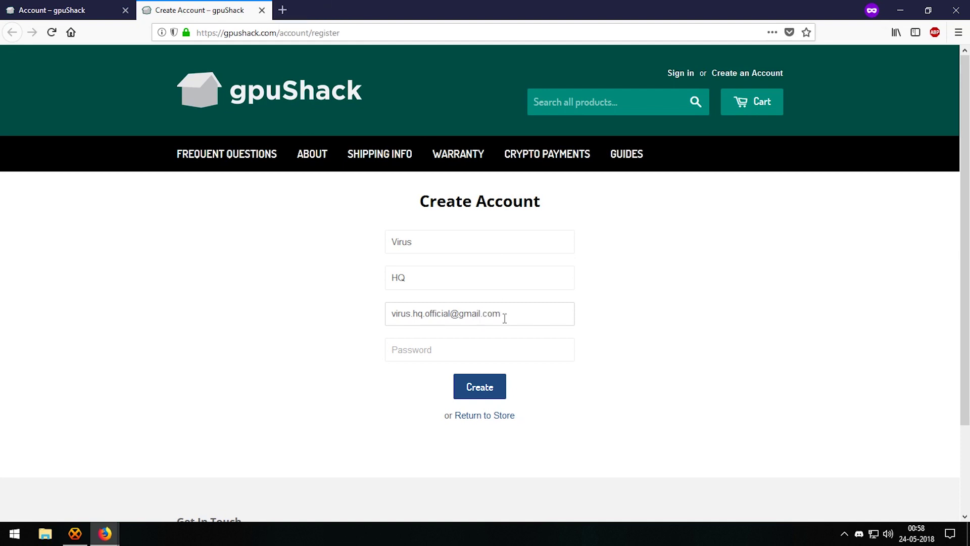
pyautogui.click(489, 350)
pyautogui.write('*****')
pyautogui.click(491, 391)
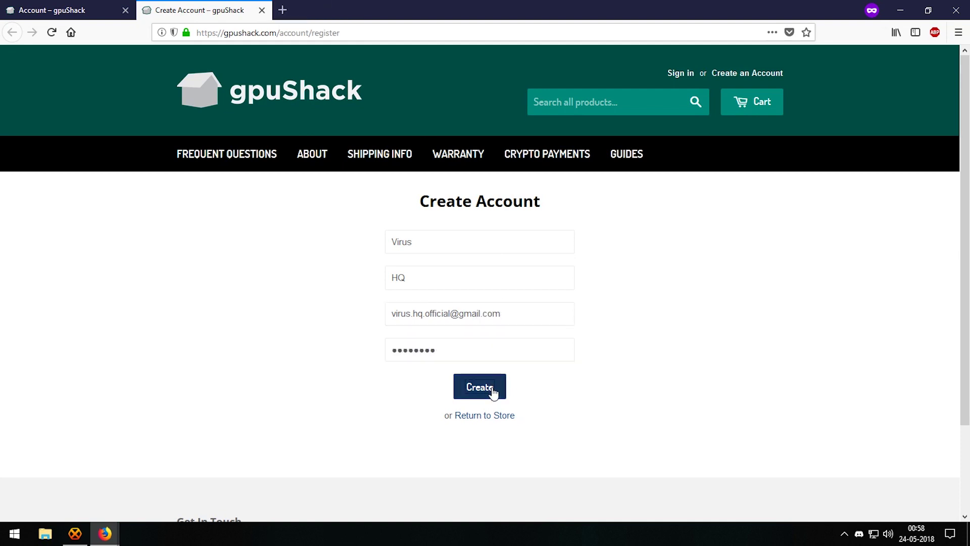
pyautogui.scroll(-2, 469, 287)
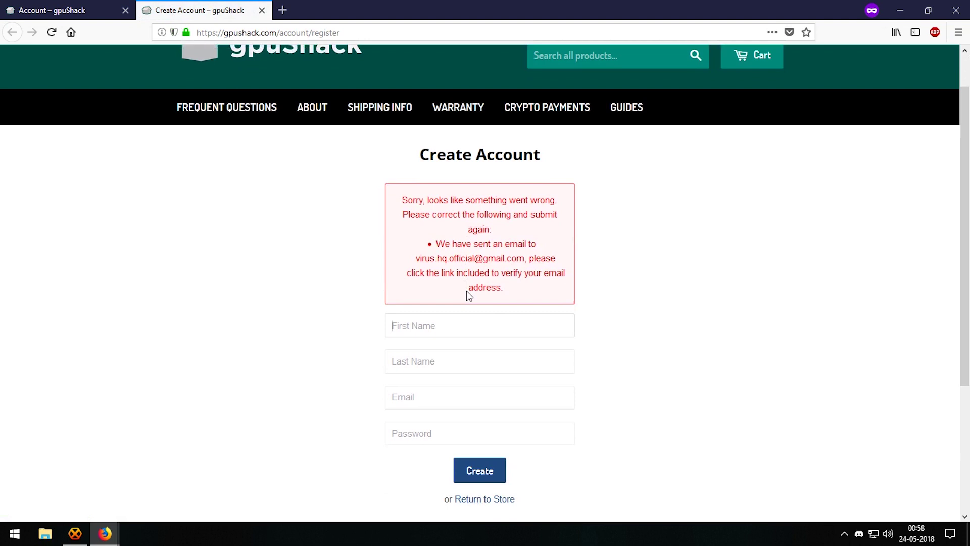
# Step: Copy the email's Activate your account link and load it in a new tab
pyautogui.click(515, 304)
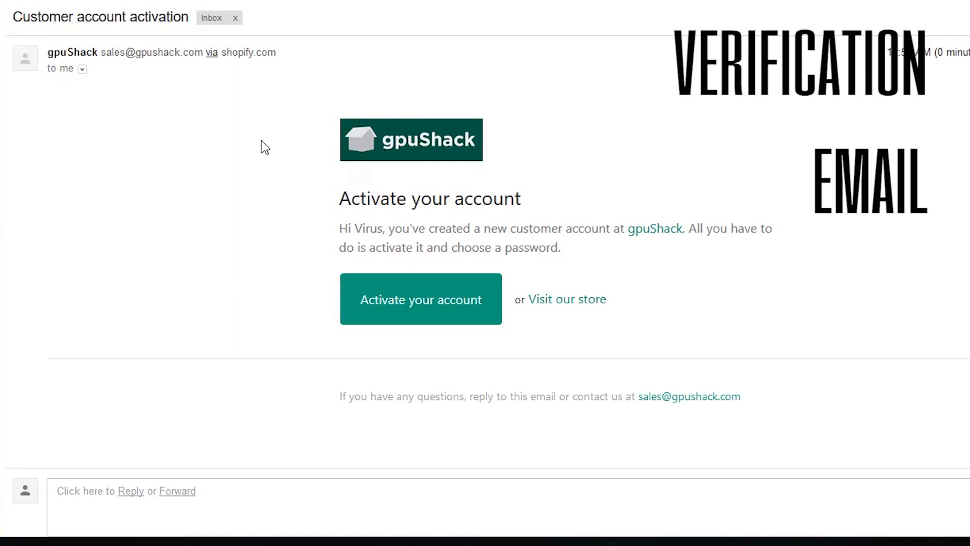
pyautogui.rightClick(392, 304)
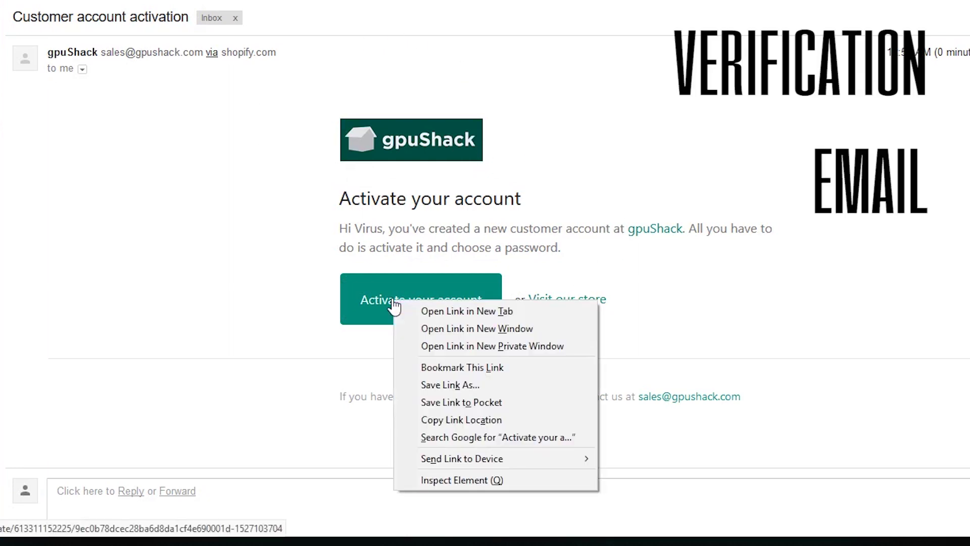
pyautogui.click(463, 412)
pyautogui.rightClick(307, 33)
pyautogui.click(334, 93)
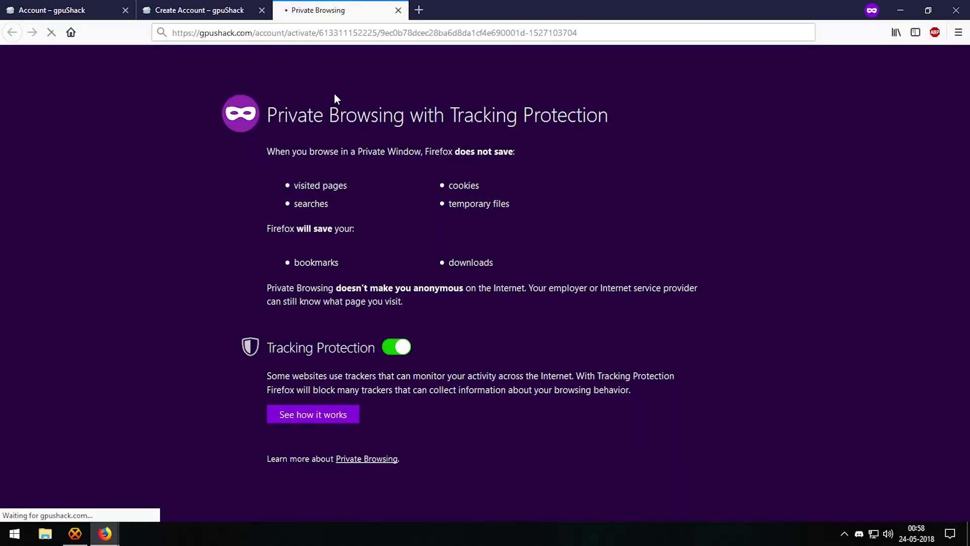
# Step: Enter and confirm the new password, then activate the gpuShack account
pyautogui.click(522, 284)
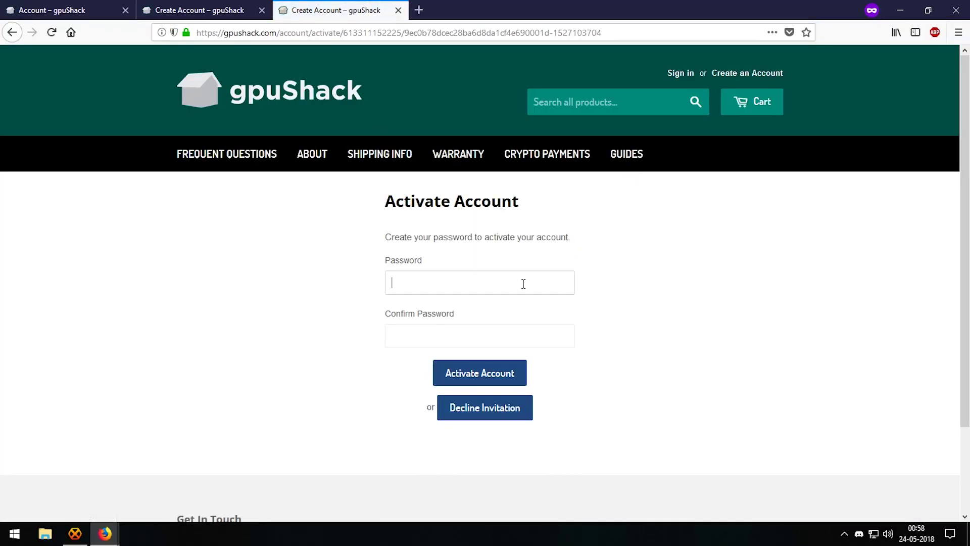
pyautogui.write('•••••')
pyautogui.click(497, 345)
pyautogui.write('•')
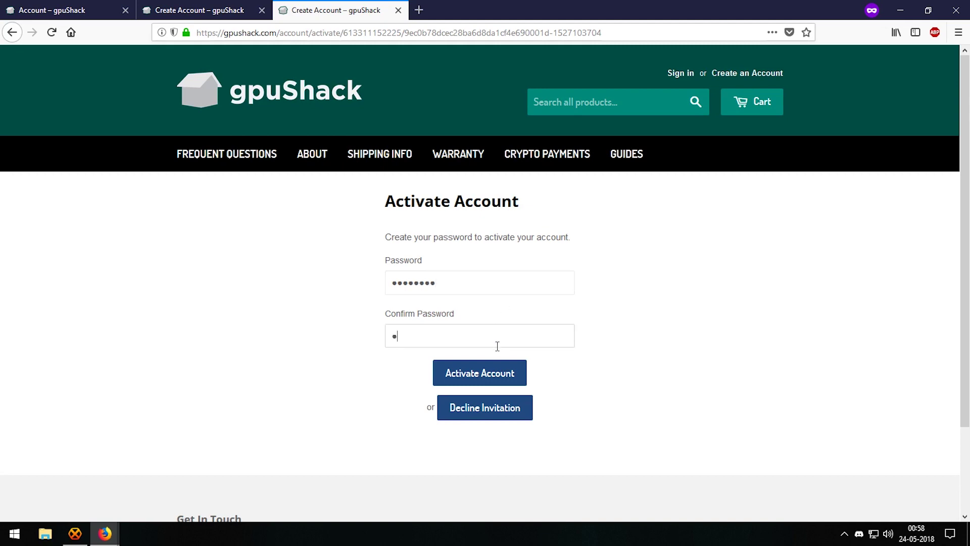
pyautogui.write('••')
pyautogui.click(499, 372)
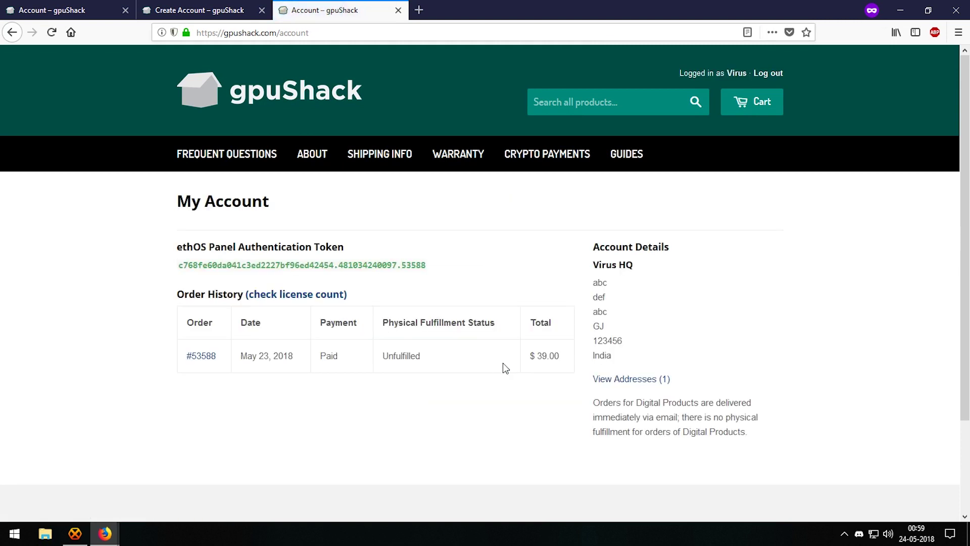
pyautogui.scroll(-2, 727, 474)
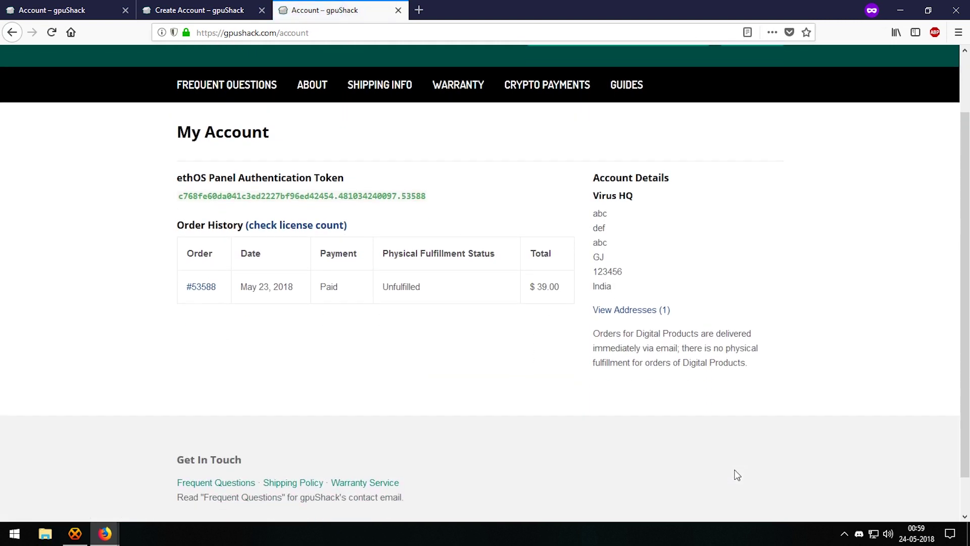
pyautogui.scroll(-1, 735, 475)
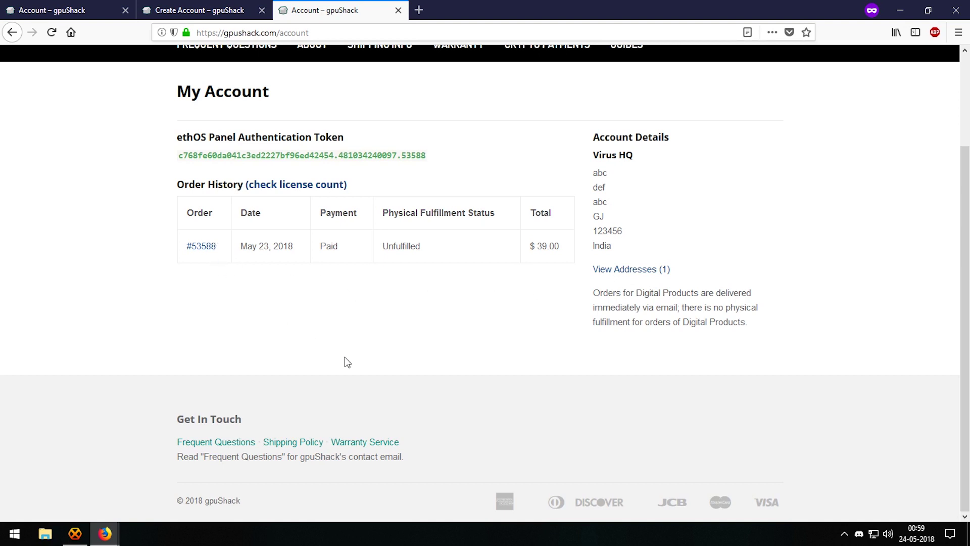
# Step: Check the ethOS license count in a new tab, then copy the authentication token
pyautogui.rightClick(309, 191)
pyautogui.click(356, 194)
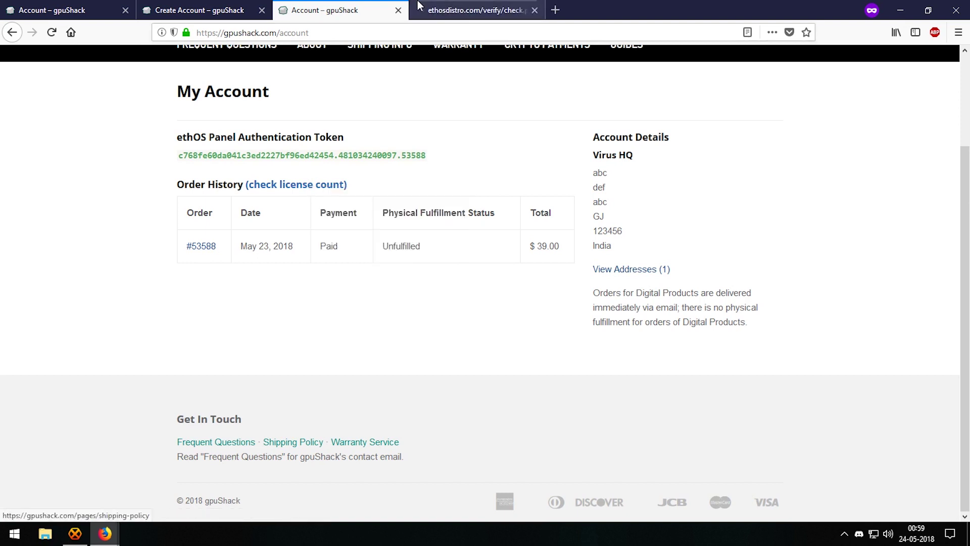
pyautogui.click(448, 15)
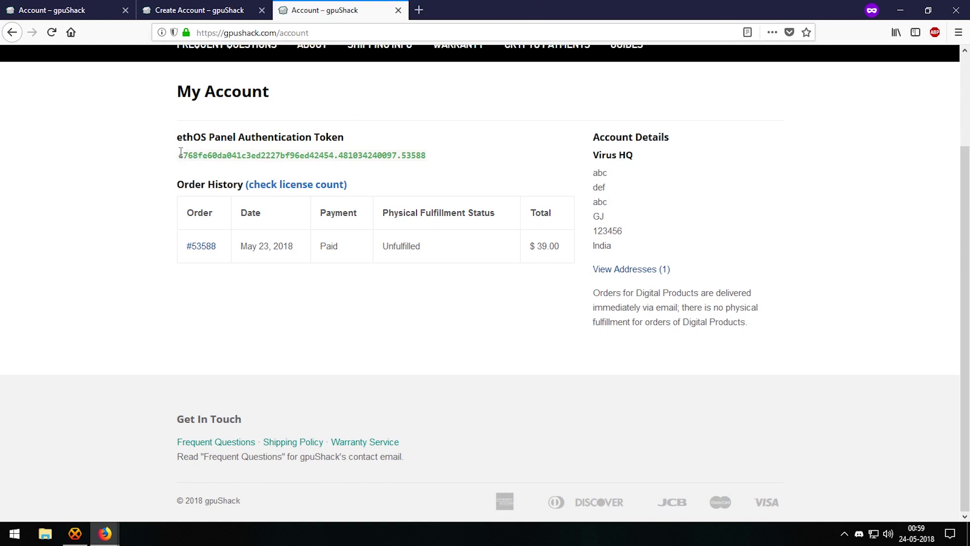
pyautogui.moveTo(178, 155); pyautogui.dragTo(430, 154)
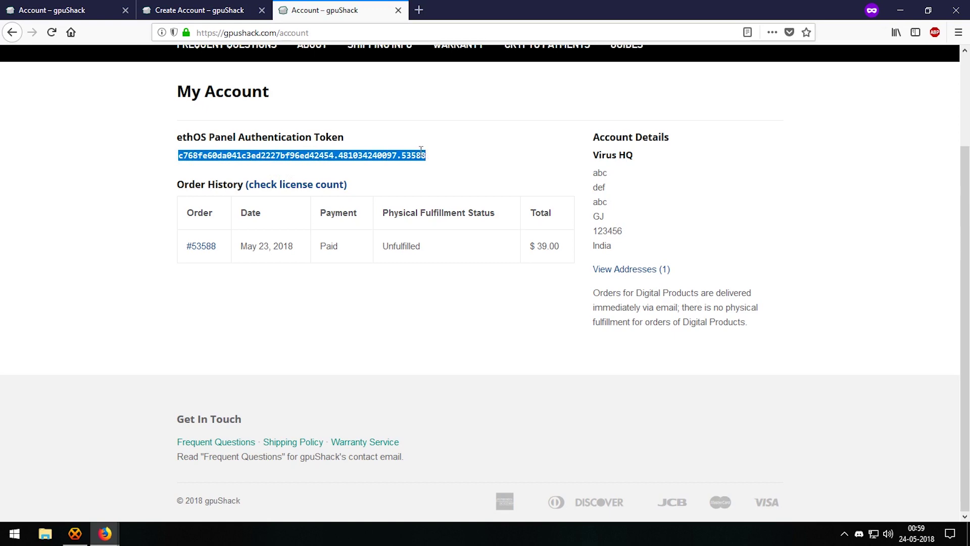
pyautogui.click(421, 151)
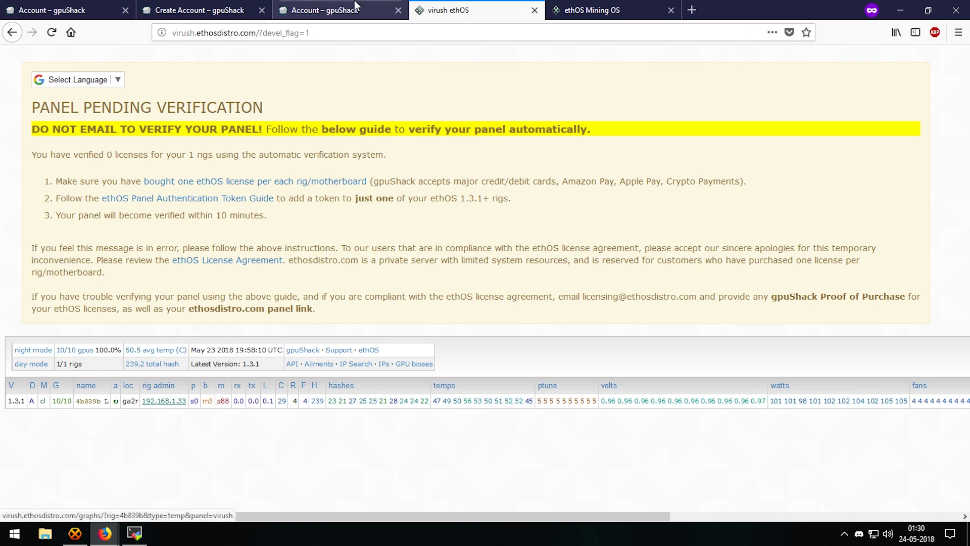
# Step: Return to the virush panel and open its token guide link in a new tab
pyautogui.click(341, 10)
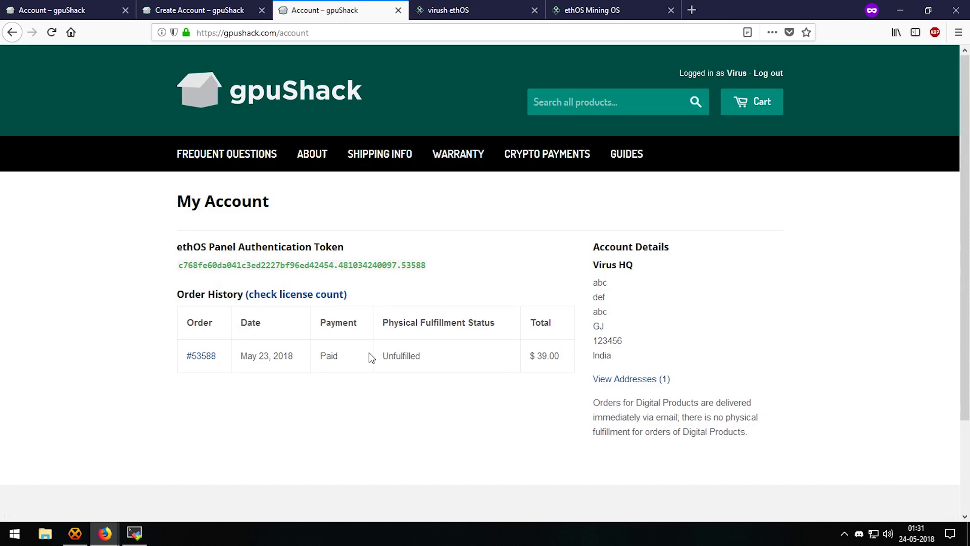
pyautogui.click(433, 20)
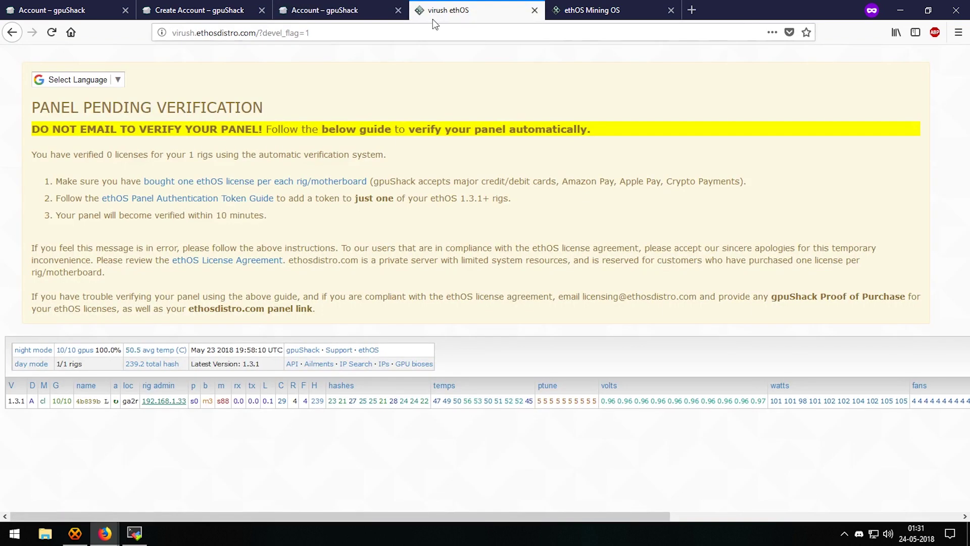
pyautogui.tripleClick(421, 180)
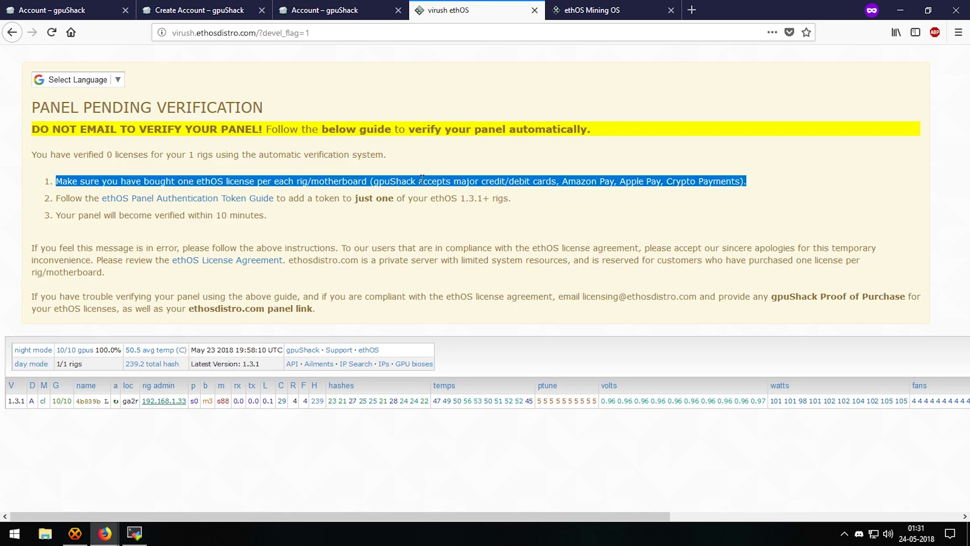
pyautogui.click(422, 181)
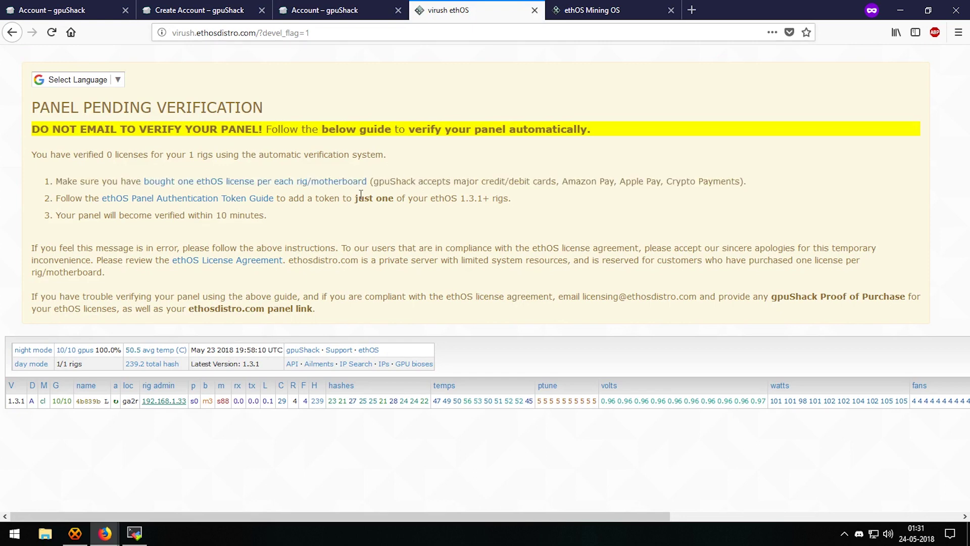
pyautogui.rightClick(266, 202)
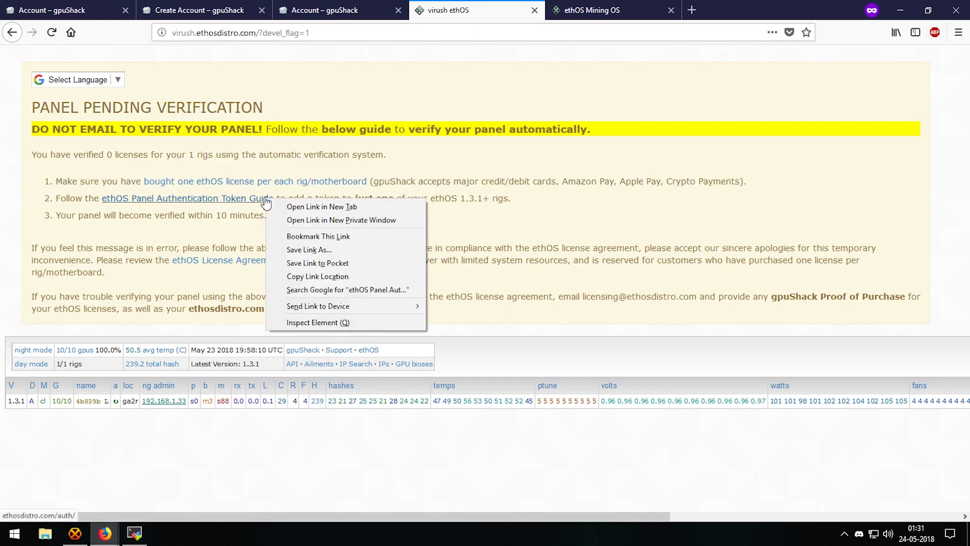
pyautogui.click(291, 207)
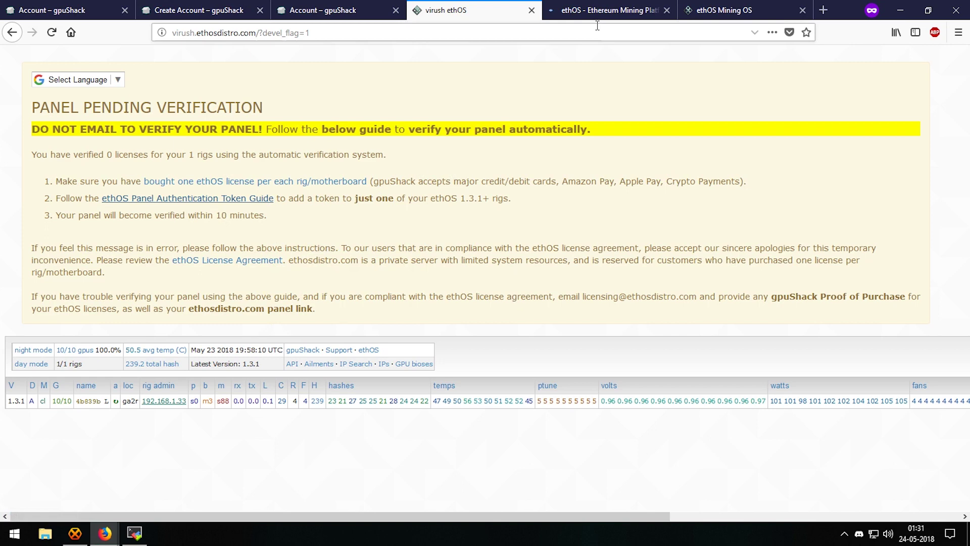
# Step: Read the guide's tokens-per-account note, then go back to the gpuShack account page
pyautogui.click(591, 10)
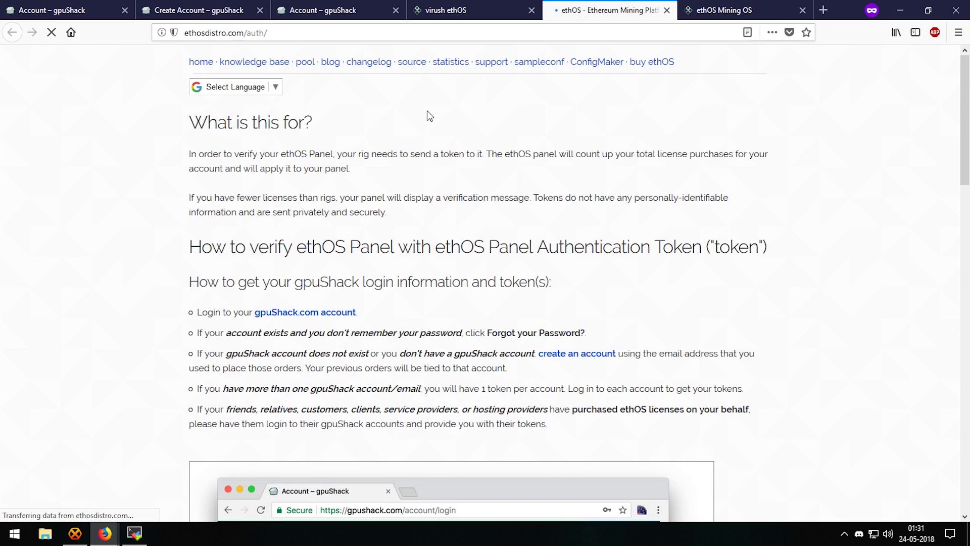
pyautogui.scroll(-2, 426, 118)
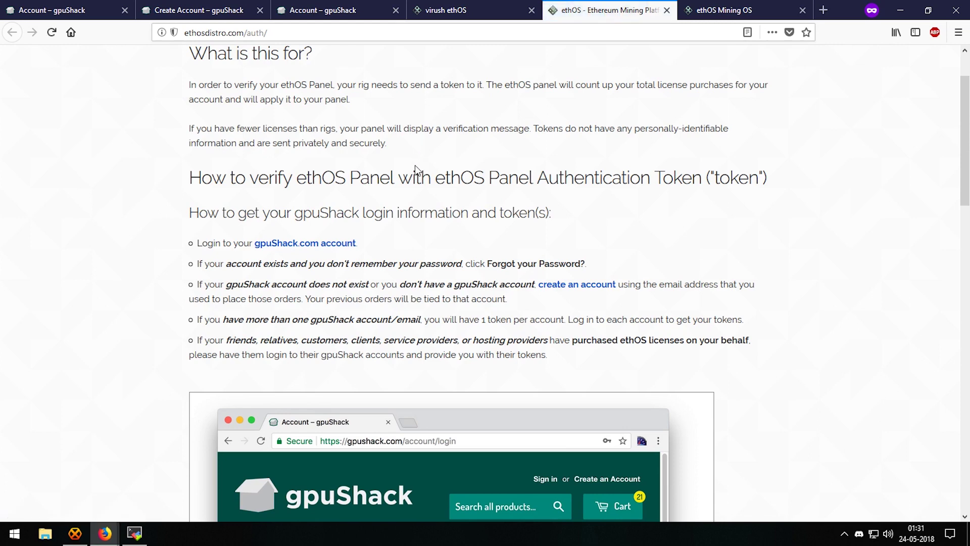
pyautogui.scroll(-2, 416, 169)
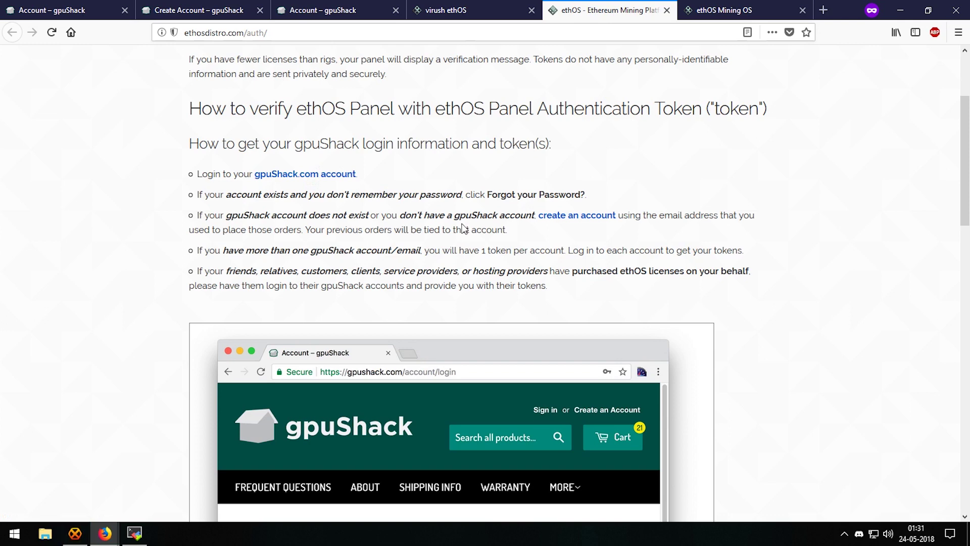
pyautogui.moveTo(437, 250); pyautogui.dragTo(707, 246)
pyautogui.click(707, 246)
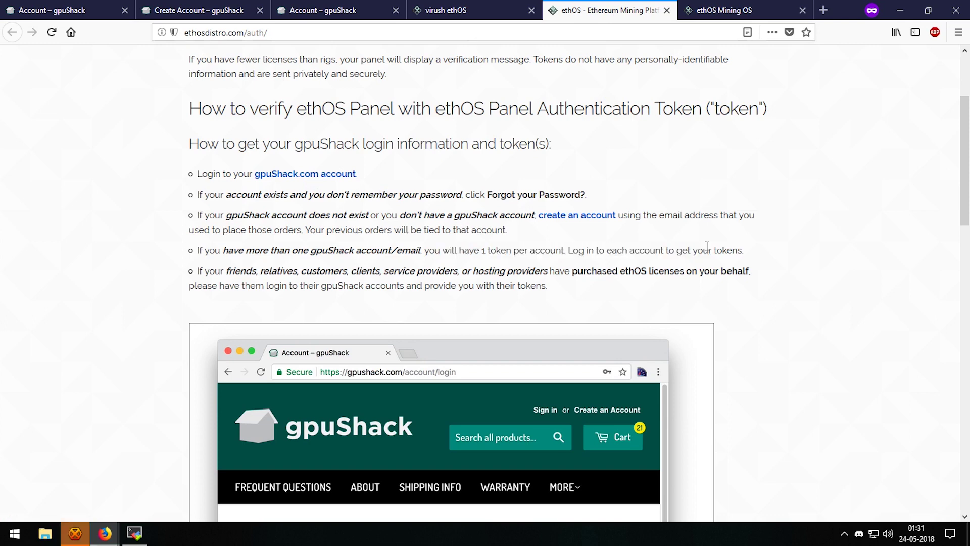
pyautogui.scroll(-4, 472, 205)
pyautogui.scroll(-2, 442, 338)
pyautogui.scroll(-5, 681, 306)
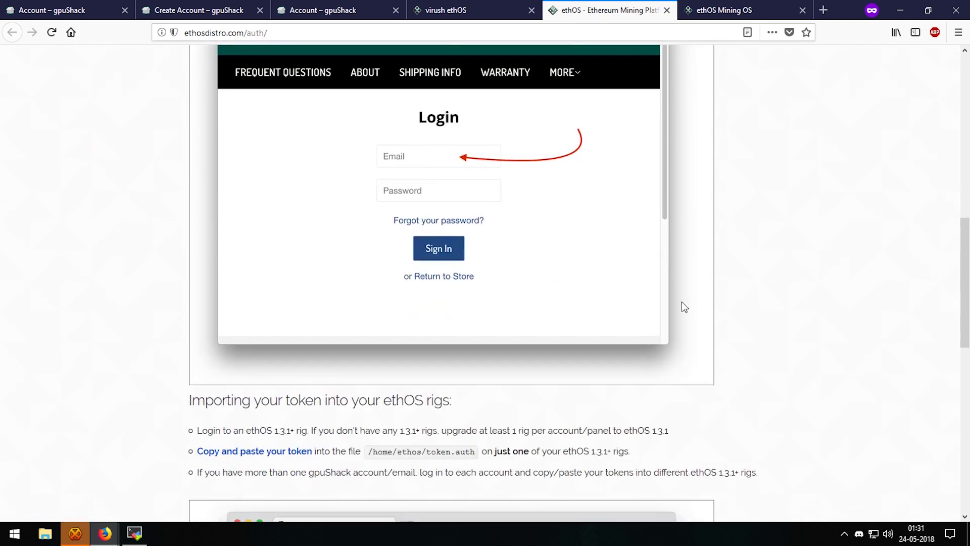
pyautogui.scroll(-3, 681, 306)
pyautogui.scroll(-4, 681, 307)
pyautogui.hotkey('ctrl', 'shift', 'Tab')
pyautogui.hotkey('ctrl', 'shift', 'Tab')
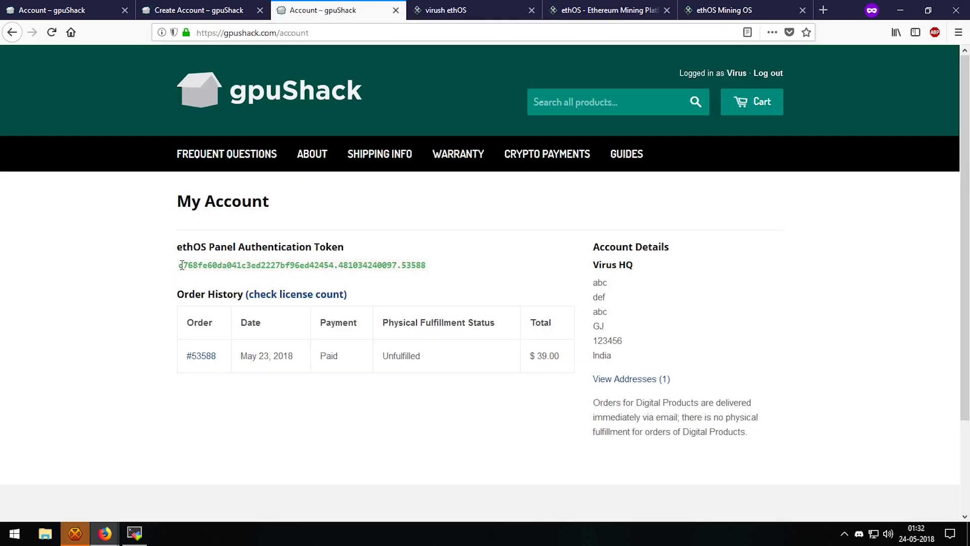
# Step: Select the token, then select the token.auth nano command from the knowledge base
pyautogui.moveTo(180, 264); pyautogui.dragTo(429, 265)
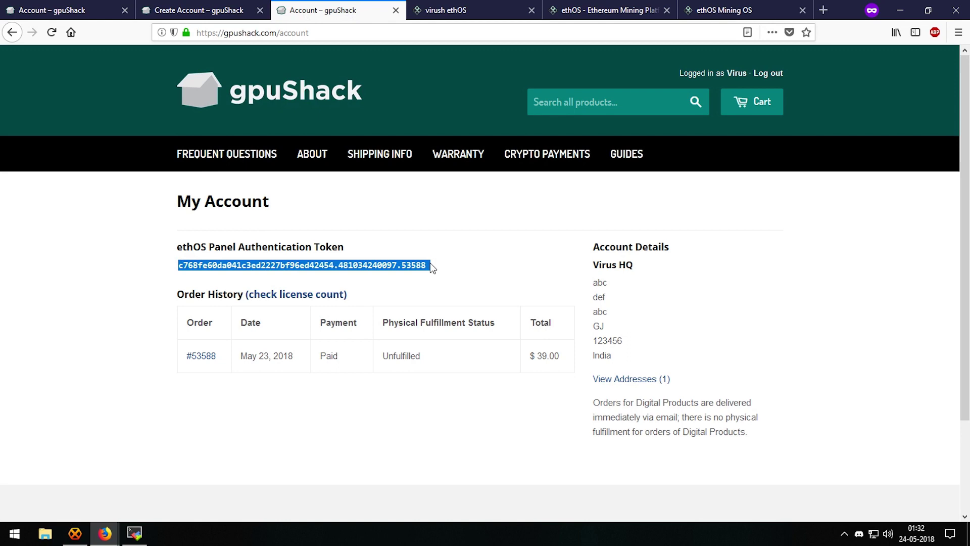
pyautogui.hotkey('ctrl', 'Tab')
pyautogui.hotkey('ctrl', 'Tab')
pyautogui.hotkey('ctrl', 'Tab')
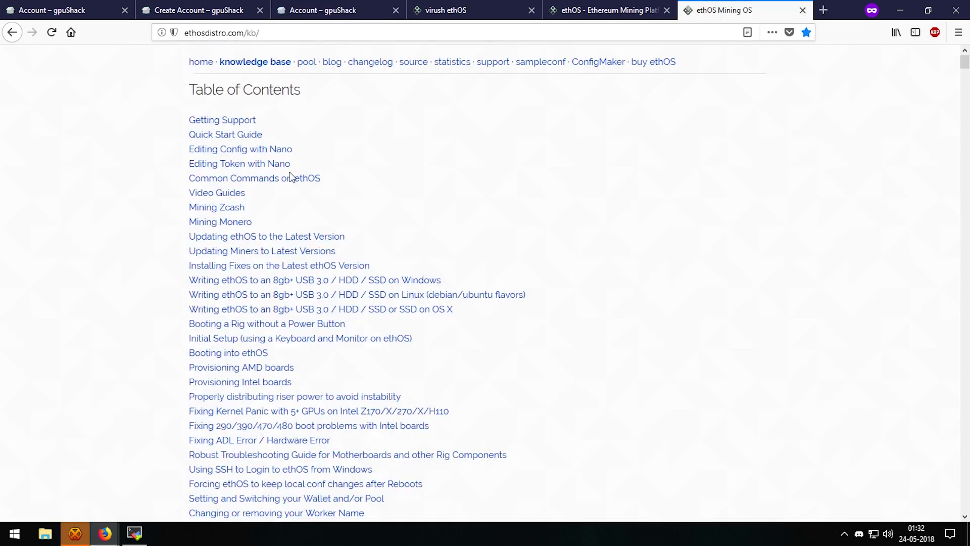
pyautogui.click(266, 164)
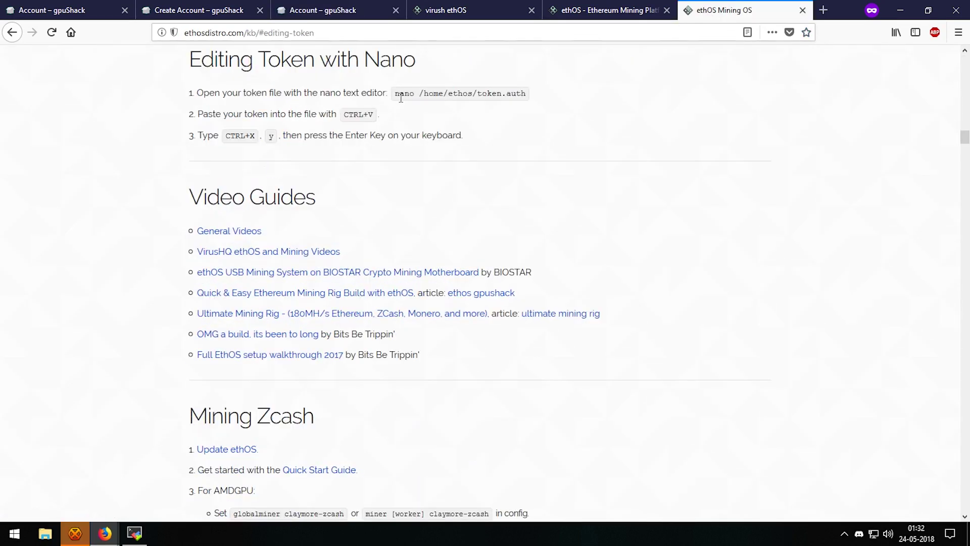
pyautogui.moveTo(395, 93); pyautogui.dragTo(527, 94)
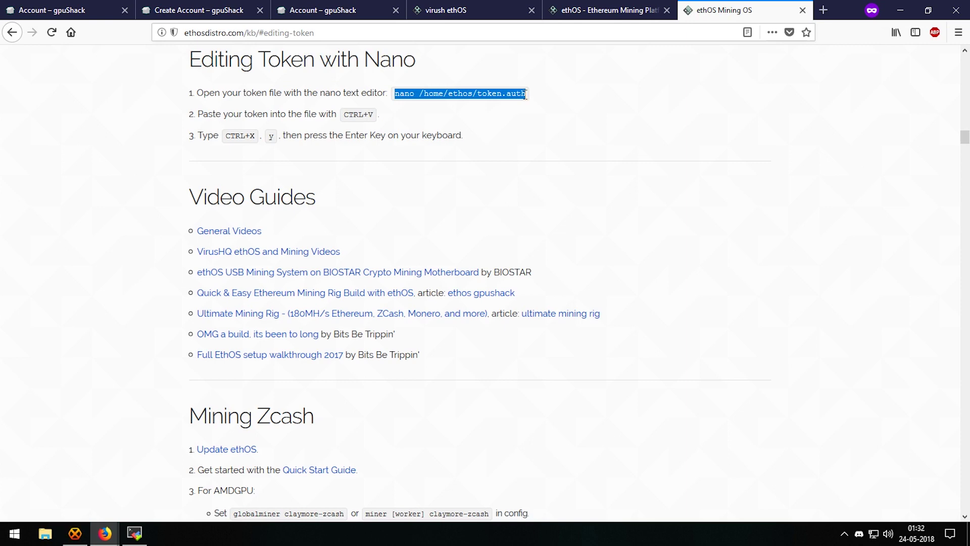
# Step: Run the pasted nano command in the rig terminal to open token.auth
pyautogui.click(134, 533)
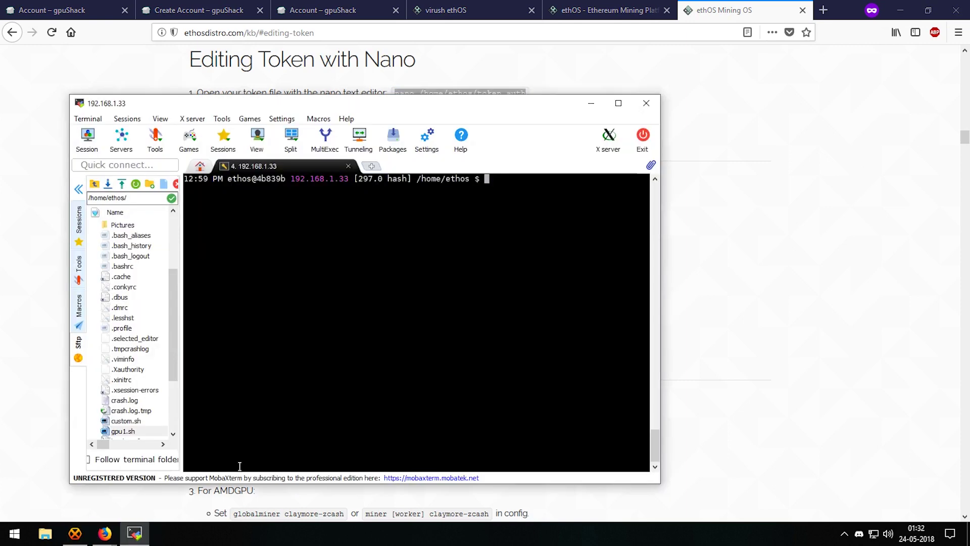
pyautogui.rightClick(444, 233)
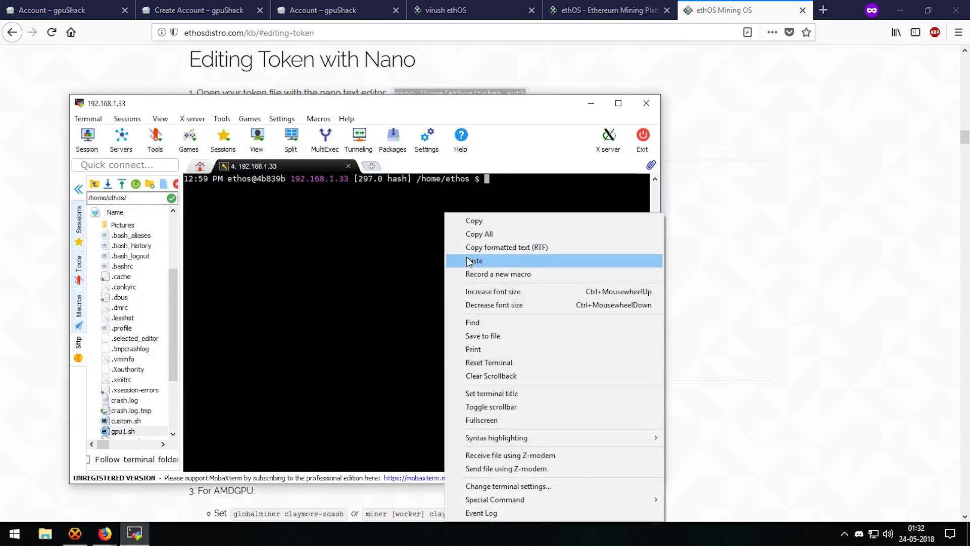
pyautogui.click(468, 261)
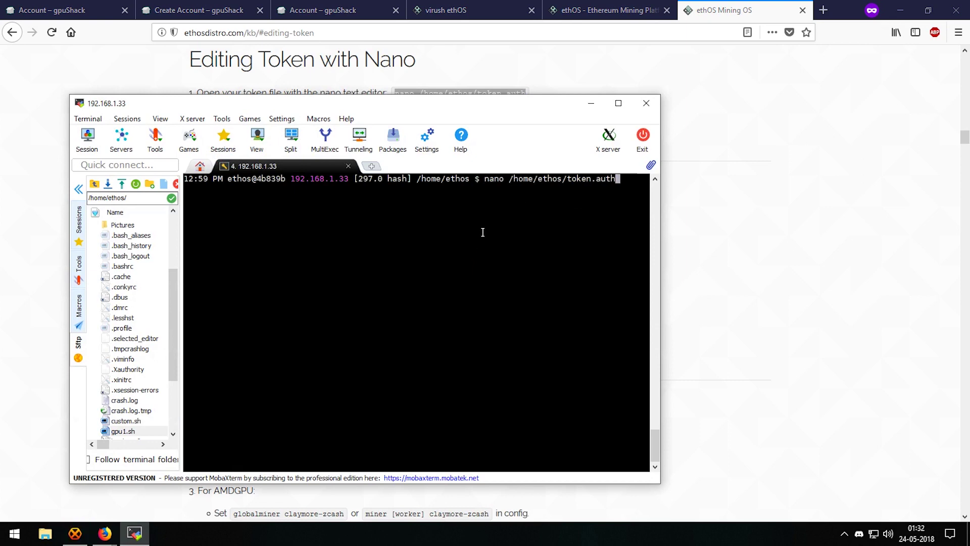
pyautogui.press('Return')
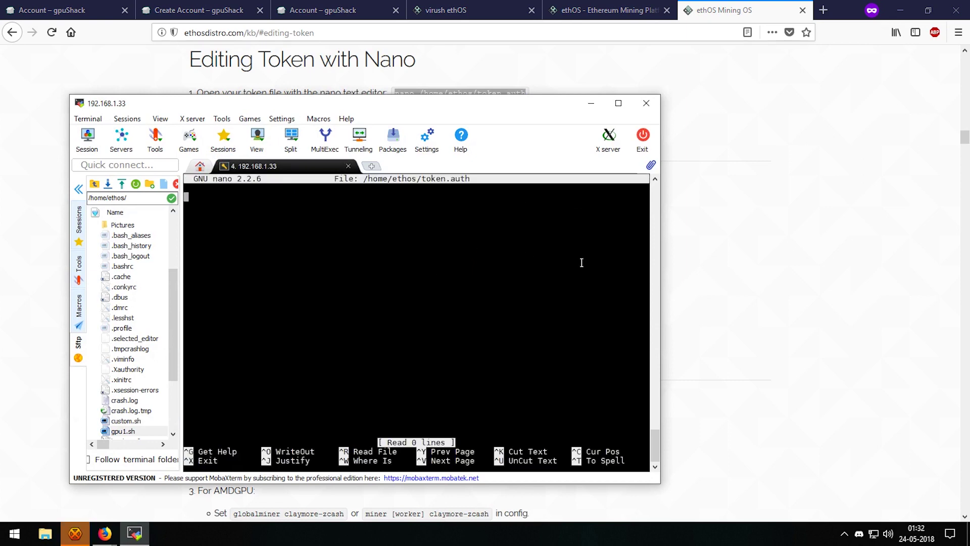
# Step: Paste the gpuShack token into /home/ethos/token.auth, save, and exit nano
pyautogui.click(353, 7)
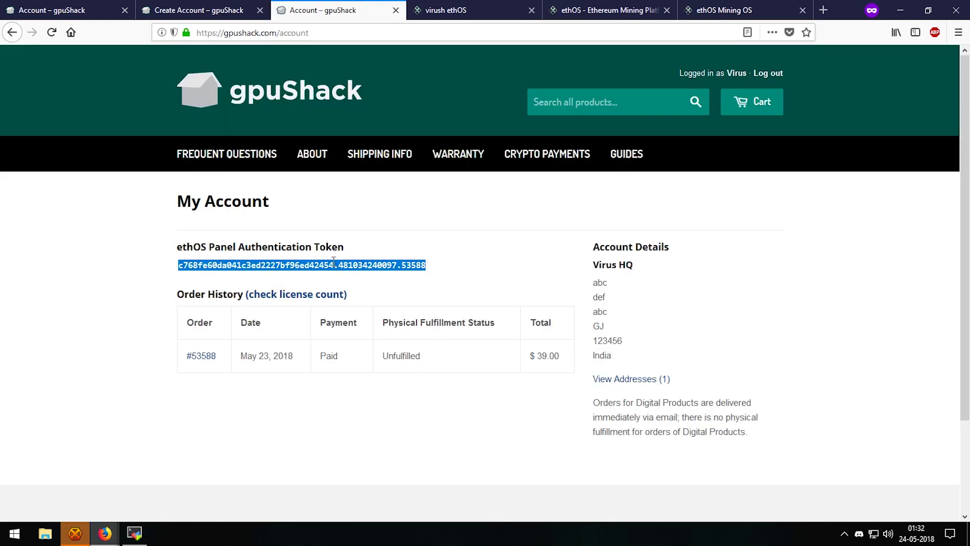
pyautogui.click(135, 532)
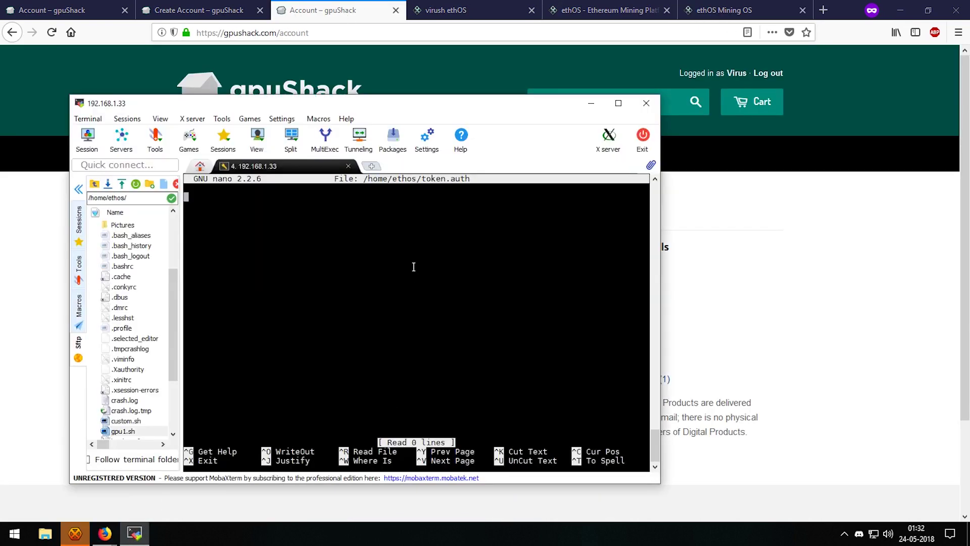
pyautogui.rightClick(410, 237)
pyautogui.click(428, 261)
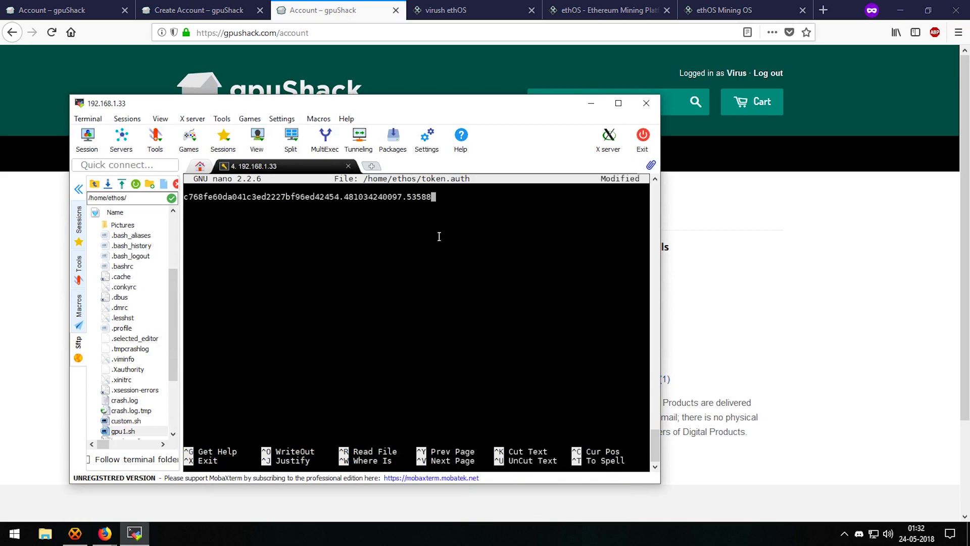
pyautogui.hotkey('ctrl', 'o')
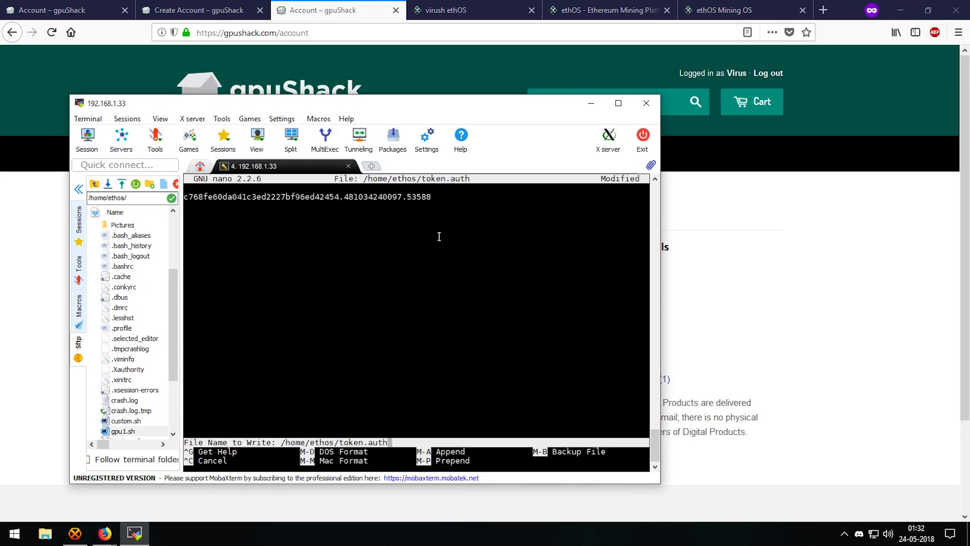
pyautogui.press('Return')
pyautogui.hotkey('ctrl', 'x')
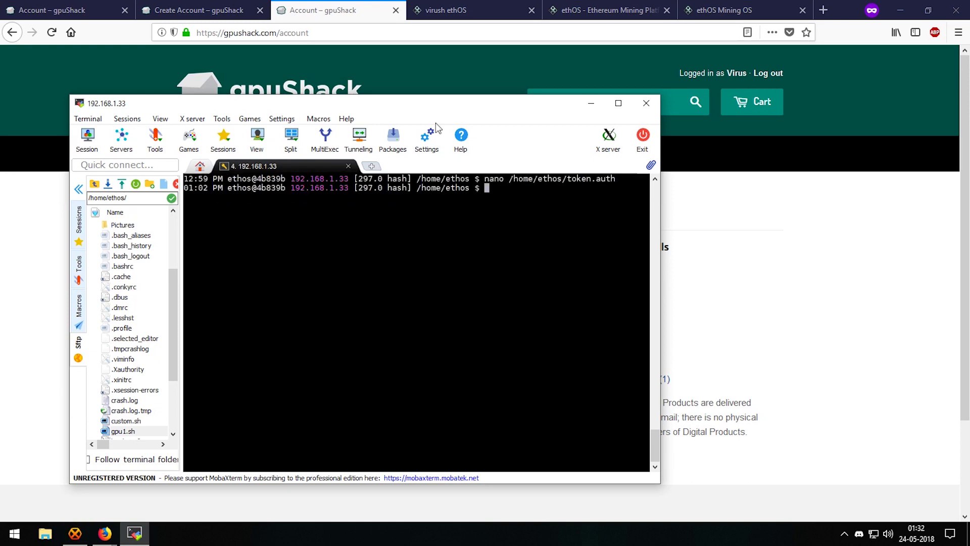
# Step: Reread the final nano instruction in the knowledge base, then return to the virush panel
pyautogui.click(623, 9)
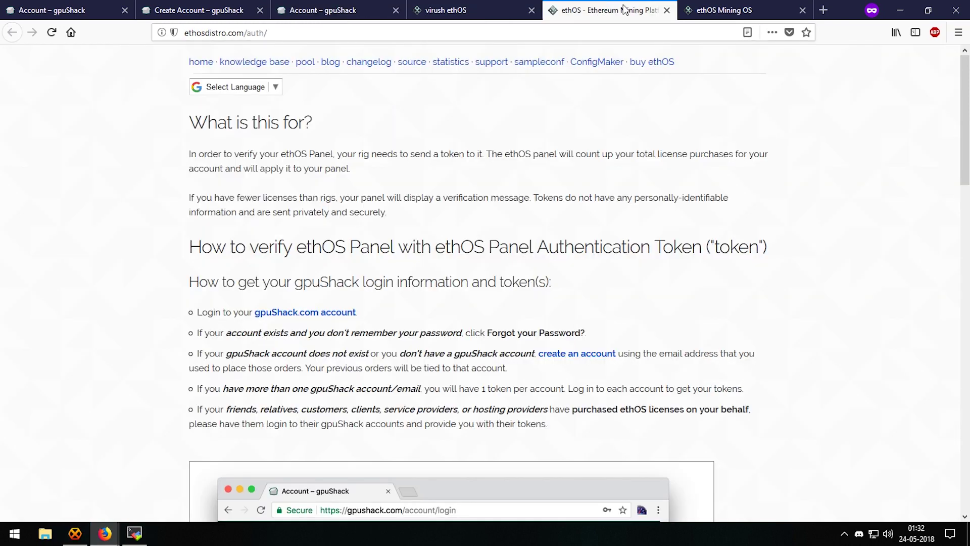
pyautogui.click(713, 8)
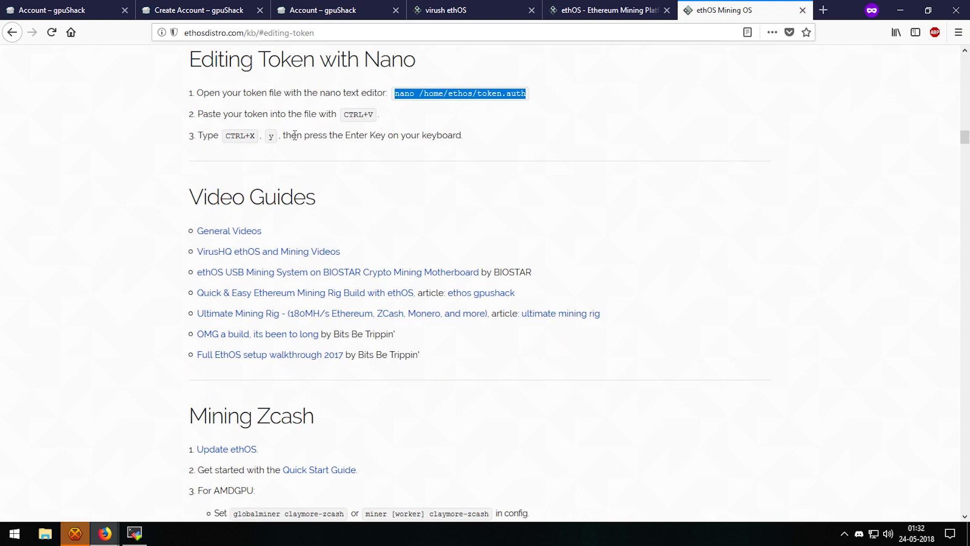
pyautogui.moveTo(296, 134); pyautogui.dragTo(412, 134)
pyautogui.click(427, 134)
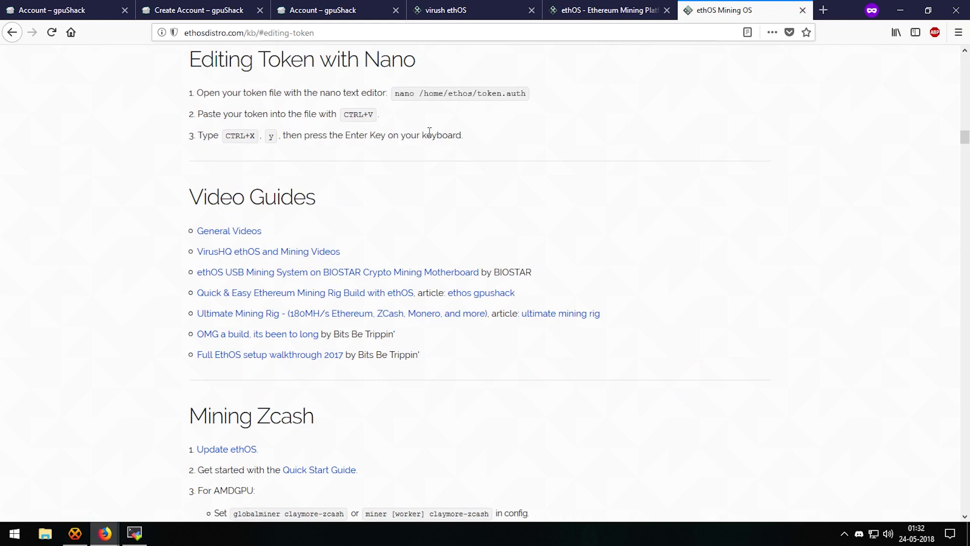
pyautogui.click(523, 8)
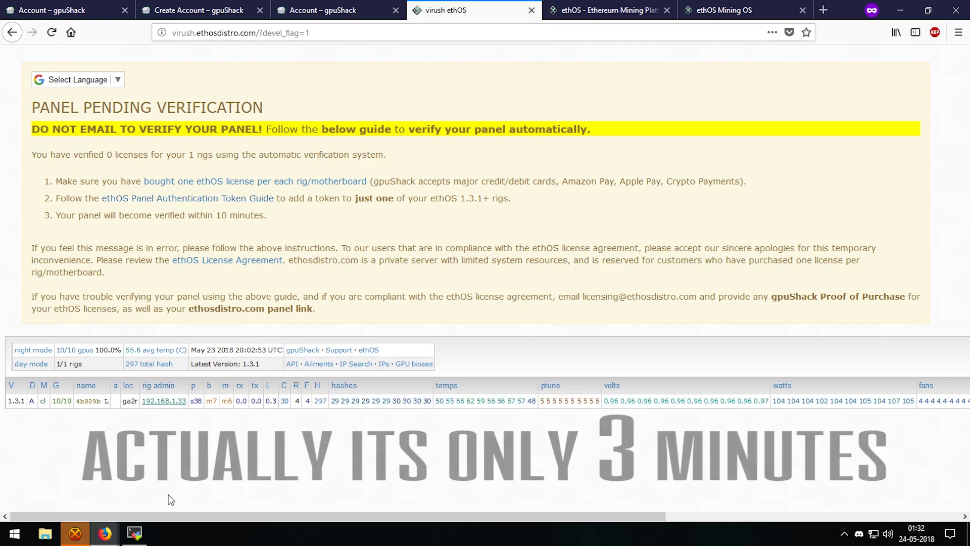
# Step: Run the update command at the rig's shell prompt in MobaXterm
pyautogui.click(135, 533)
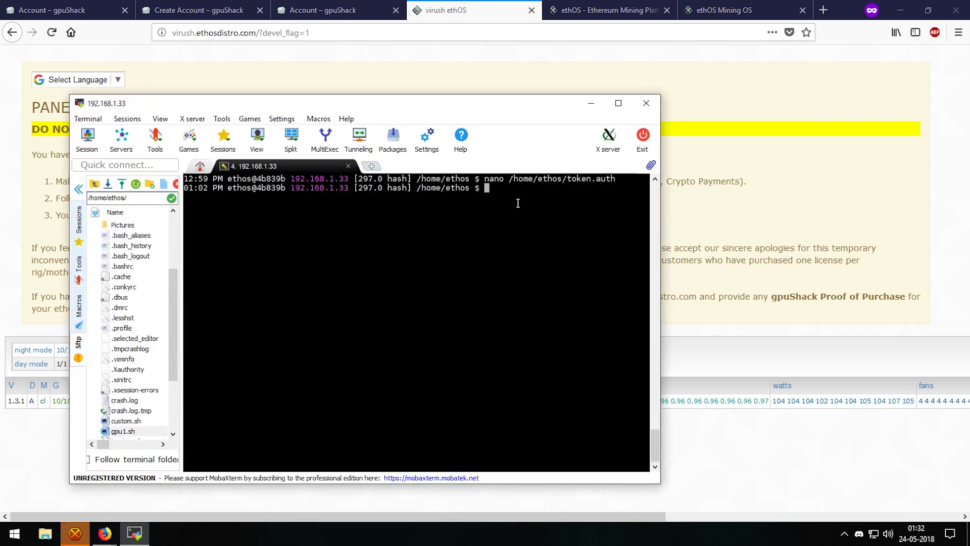
pyautogui.write('upda')
pyautogui.write('te')
pyautogui.press('Return')
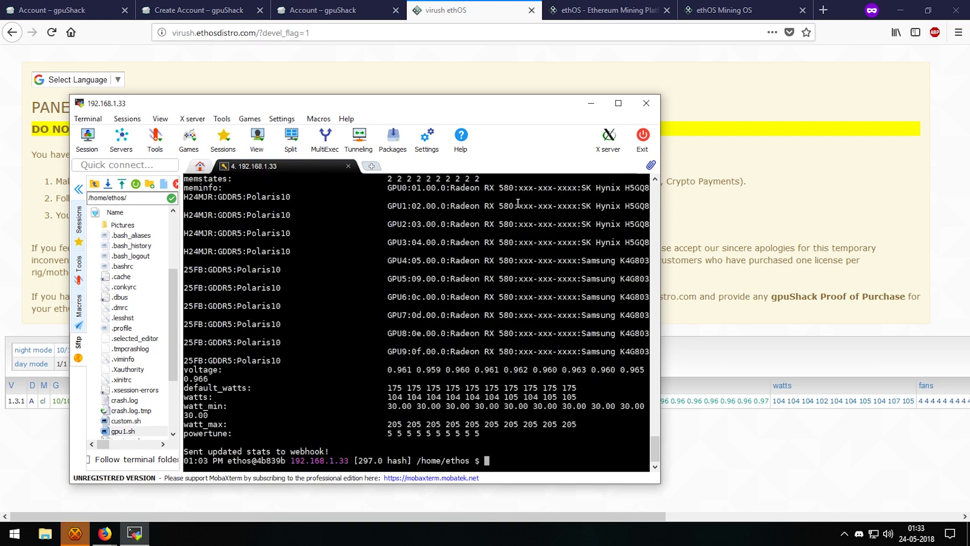
# Step: Reload the 'virush ethOS' panel page in Firefox to check the rig's verification status
pyautogui.click(499, 9)
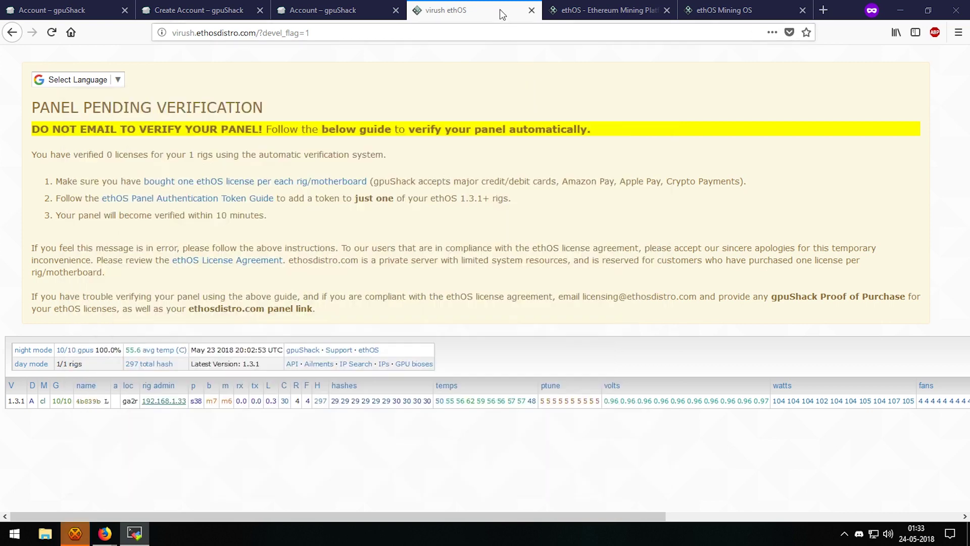
pyautogui.click(51, 32)
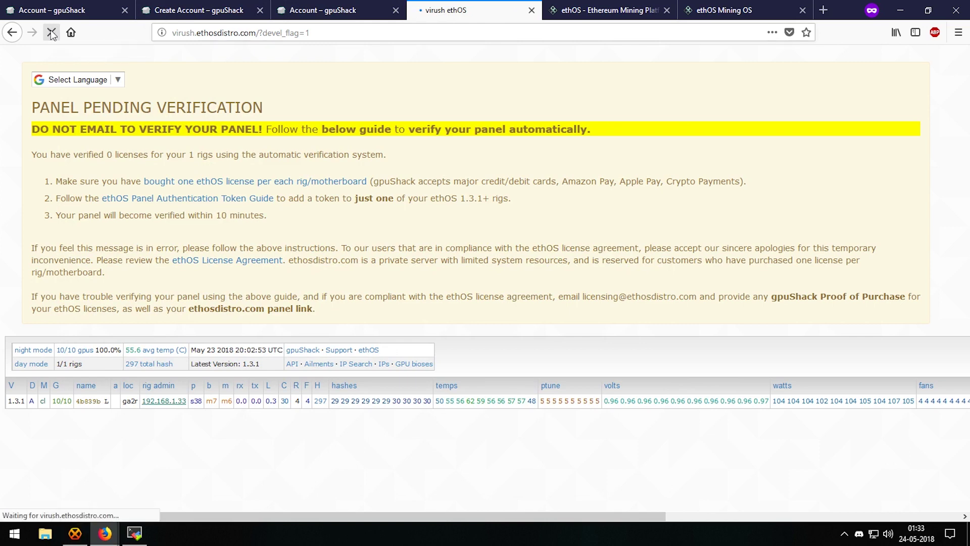